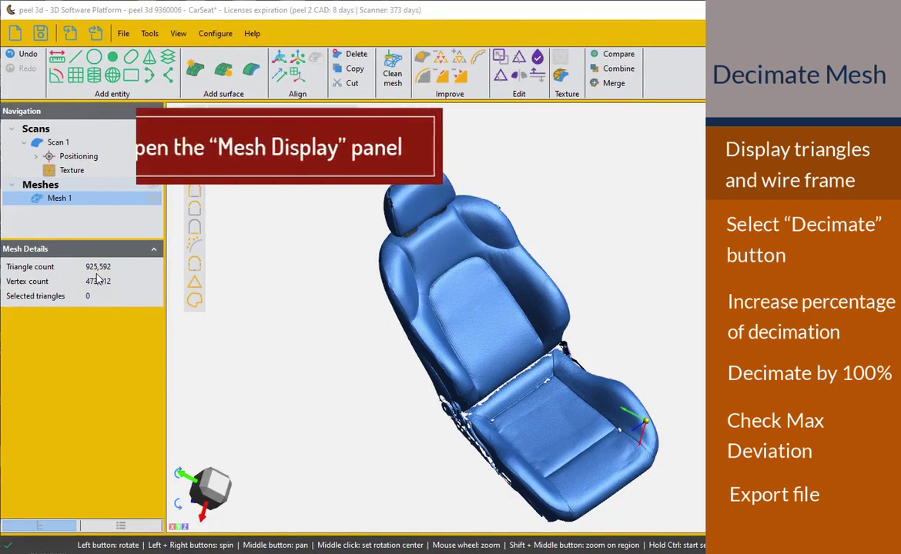
# Show the car seat mesh as triangles and wire frame, zooming in to inspect its dense triangles.
pyautogui.click(121, 527)
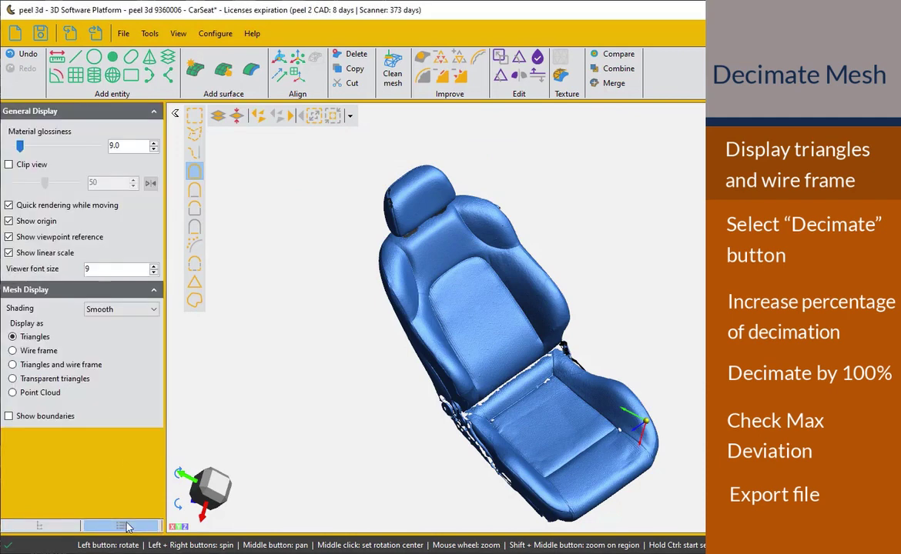
pyautogui.click(14, 367)
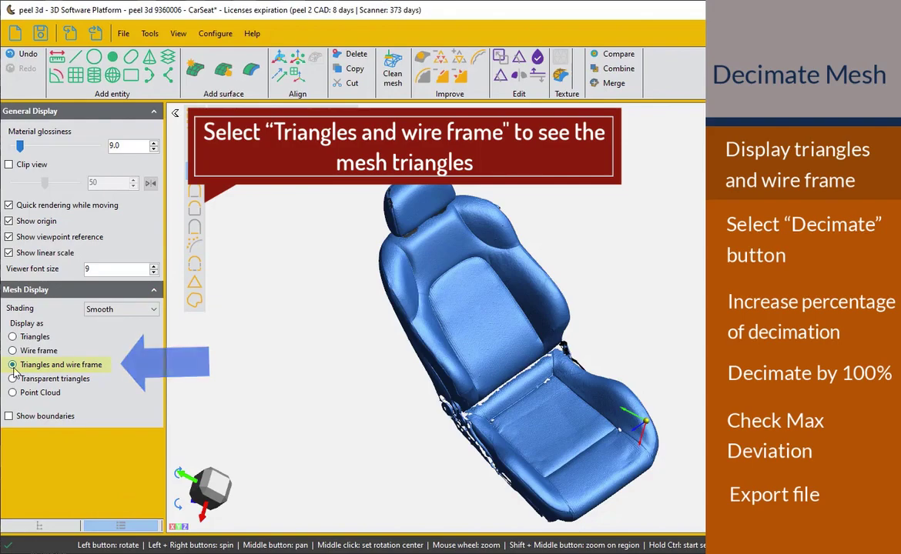
pyautogui.scroll(2, 514, 401)
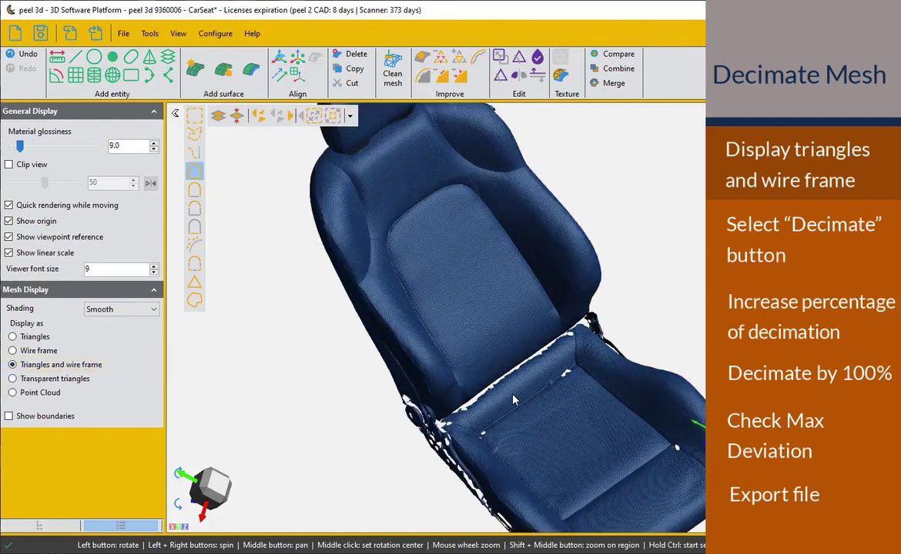
pyautogui.scroll(2, 515, 400)
pyautogui.scroll(2, 516, 399)
pyautogui.scroll(2, 517, 397)
pyautogui.scroll(2, 517, 396)
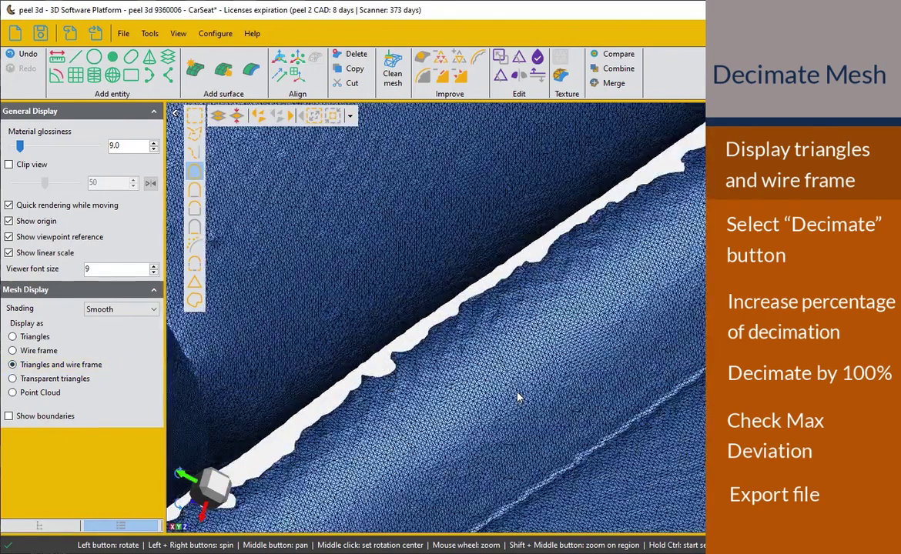
pyautogui.scroll(2, 518, 397)
pyautogui.scroll(2, 518, 398)
pyautogui.scroll(1, 519, 398)
pyautogui.scroll(2, 519, 398)
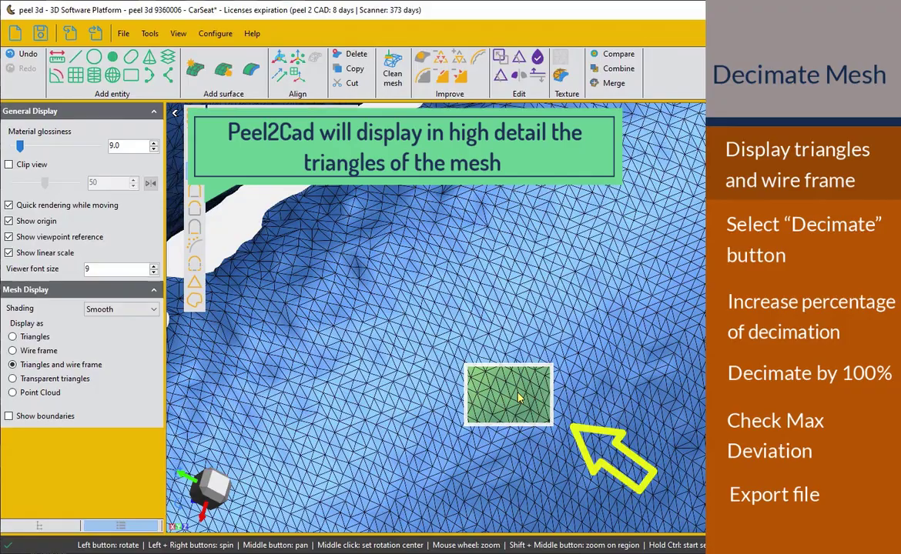
pyautogui.scroll(-2, 519, 398)
pyautogui.scroll(-2, 519, 398)
pyautogui.scroll(-2, 519, 399)
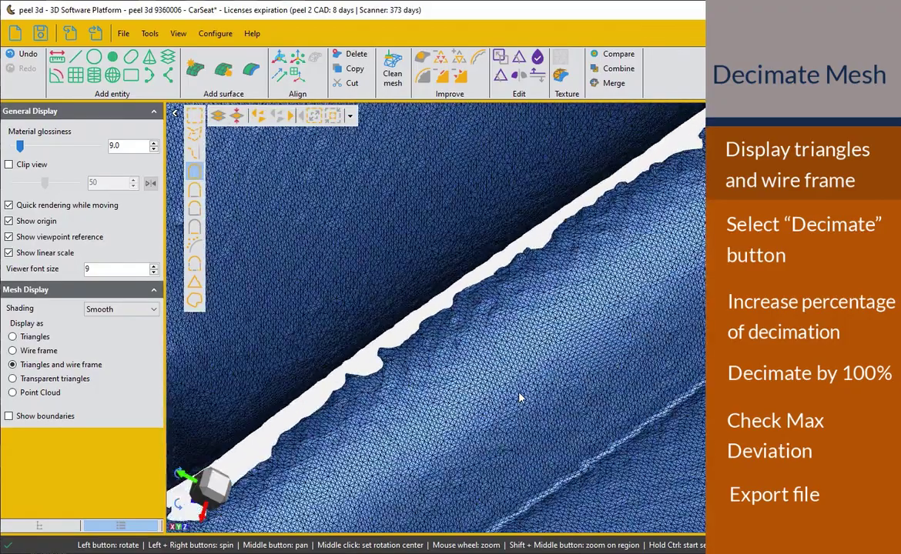
pyautogui.scroll(-2, 519, 398)
pyautogui.scroll(-2, 519, 399)
pyautogui.scroll(-3, 519, 402)
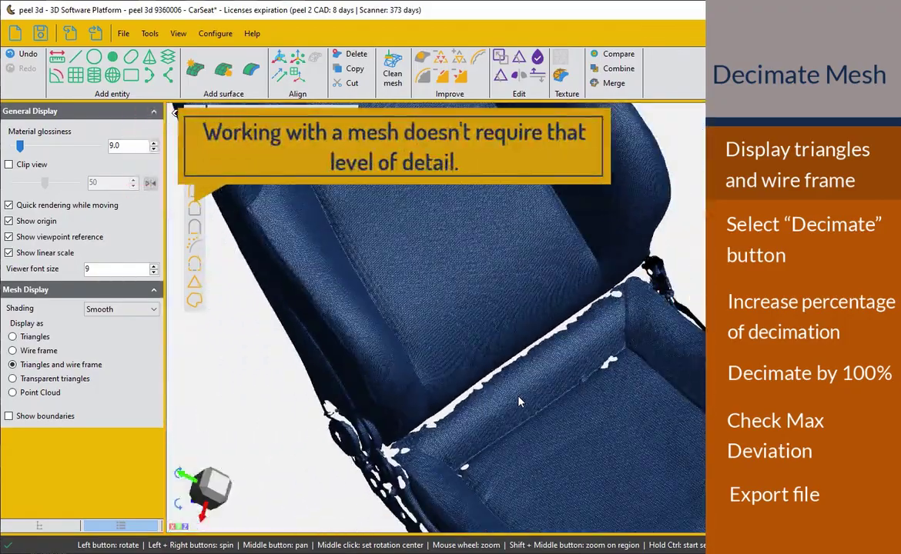
pyautogui.scroll(1, 519, 400)
pyautogui.scroll(1, 519, 399)
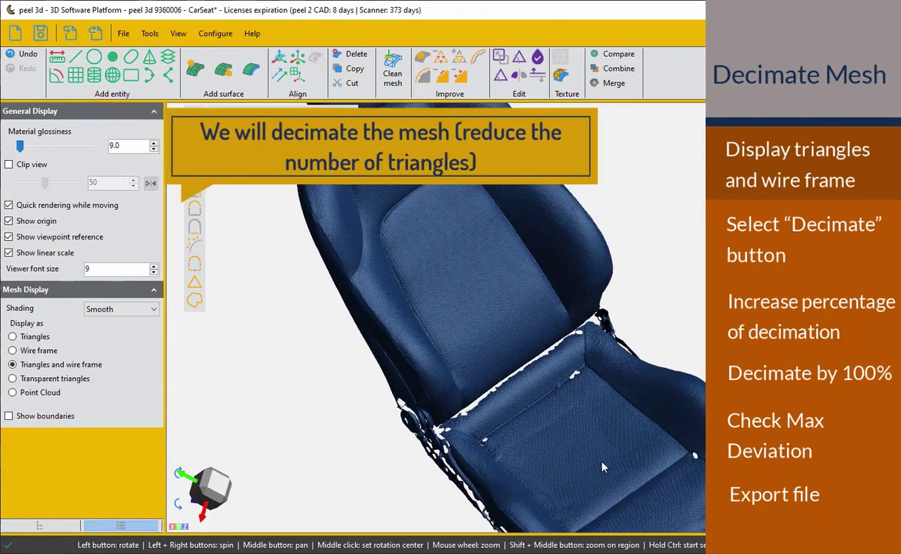
pyautogui.scroll(-2, 604, 459)
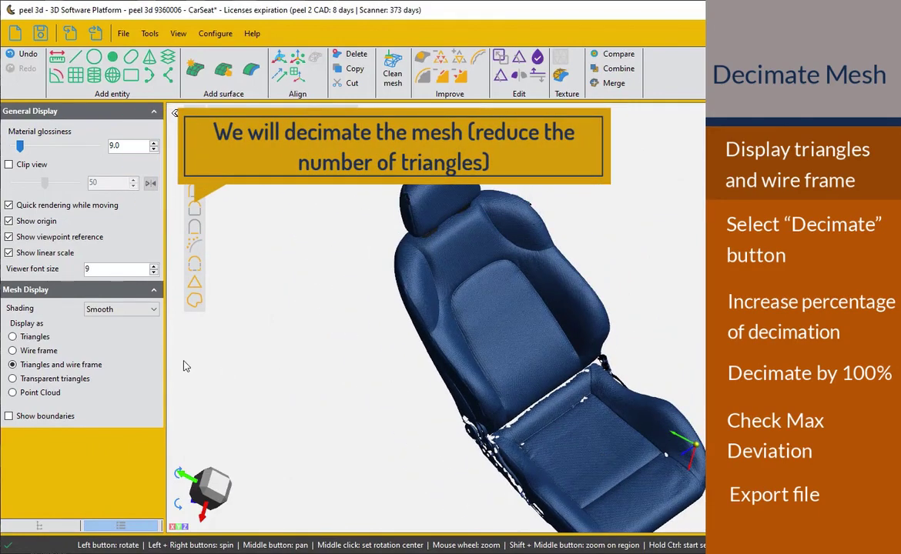
# Return to the Navigation tree and open Decimate for the seat mesh at 90% reduction.
pyautogui.click(42, 526)
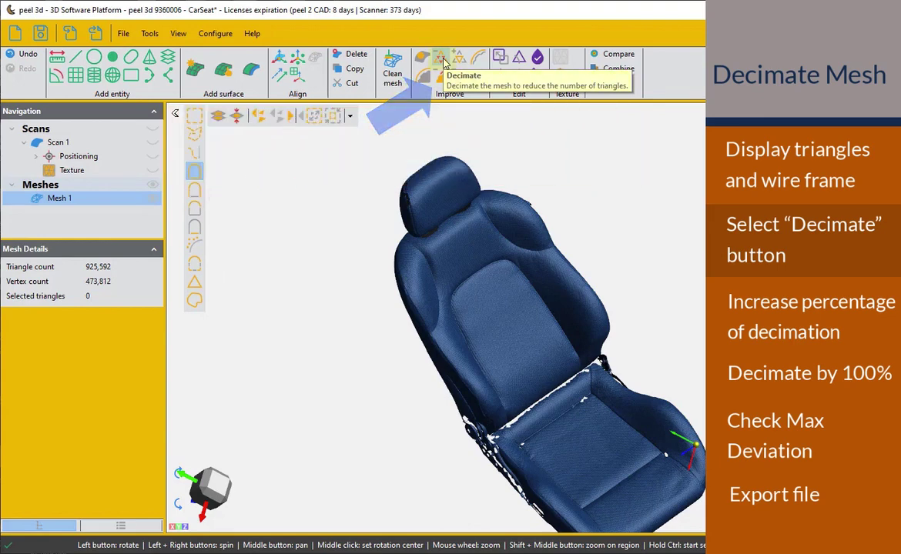
pyautogui.click(441, 62)
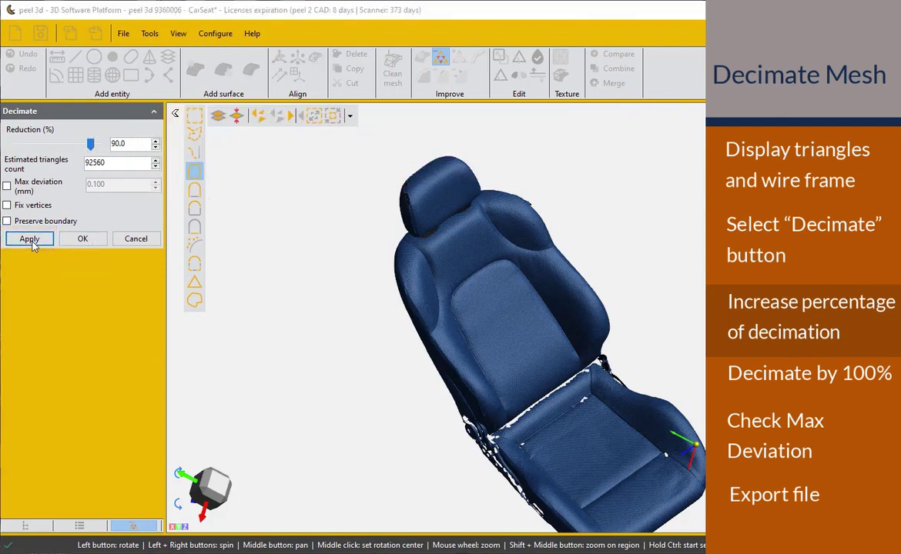
# Apply the 90% decimation and zoom in on the resulting 92,559-triangle mesh.
pyautogui.click(30, 239)
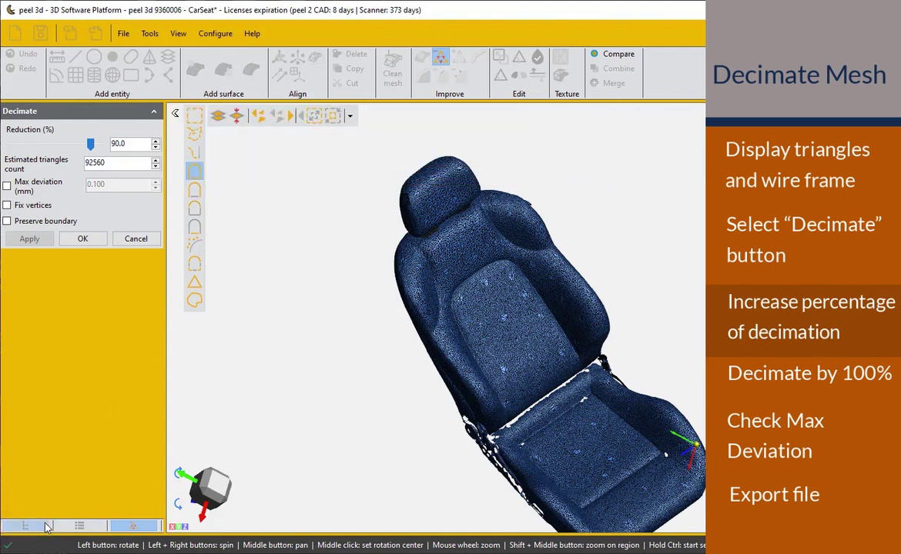
pyautogui.click(26, 526)
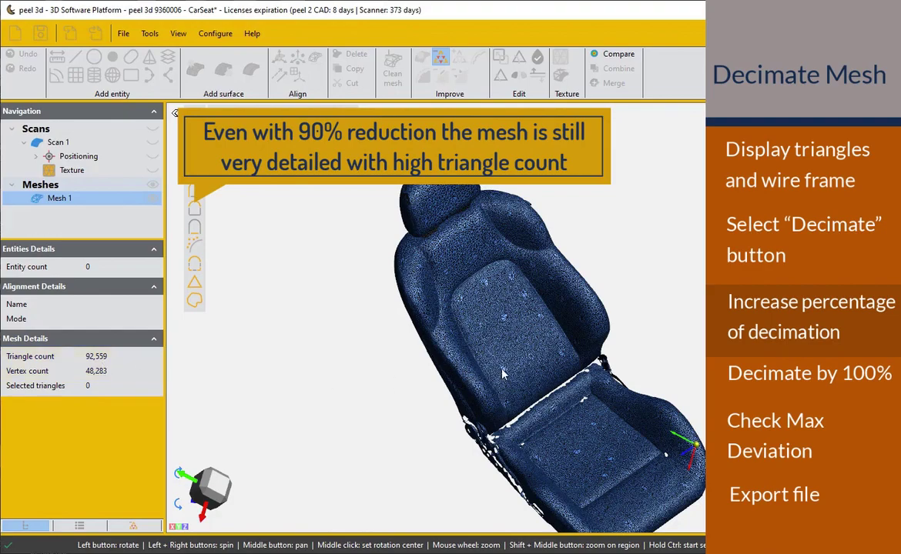
pyautogui.scroll(3, 502, 375)
pyautogui.scroll(3, 524, 376)
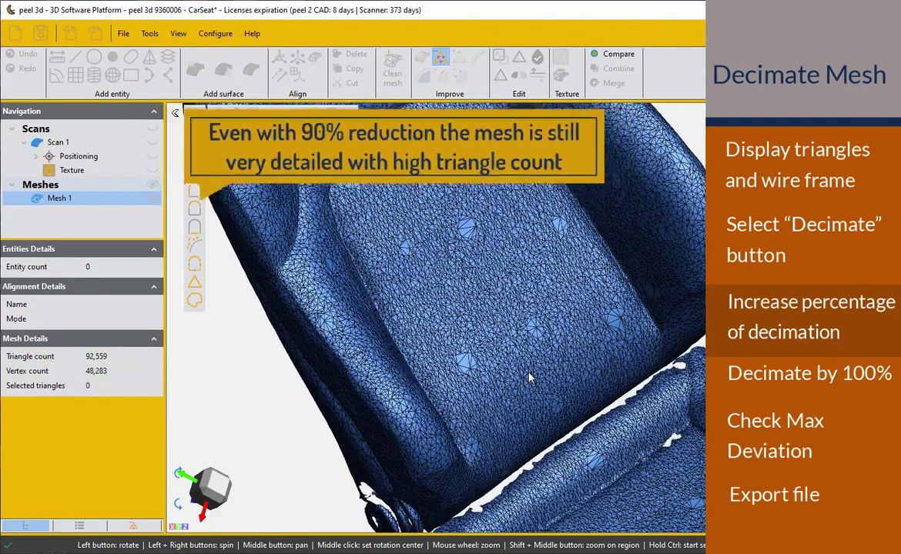
pyautogui.scroll(2, 529, 377)
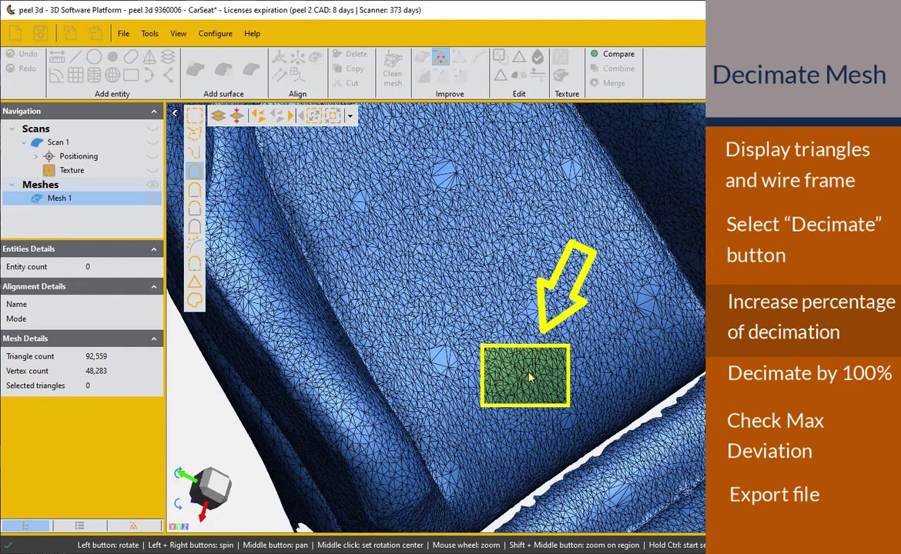
pyautogui.scroll(-2, 529, 377)
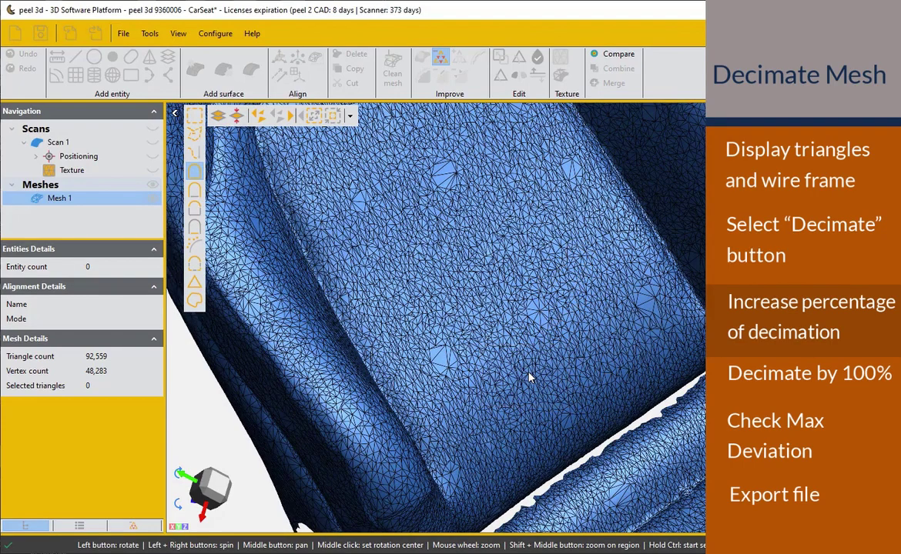
pyautogui.scroll(-3, 529, 377)
pyautogui.scroll(-2, 529, 377)
pyautogui.scroll(-2, 529, 377)
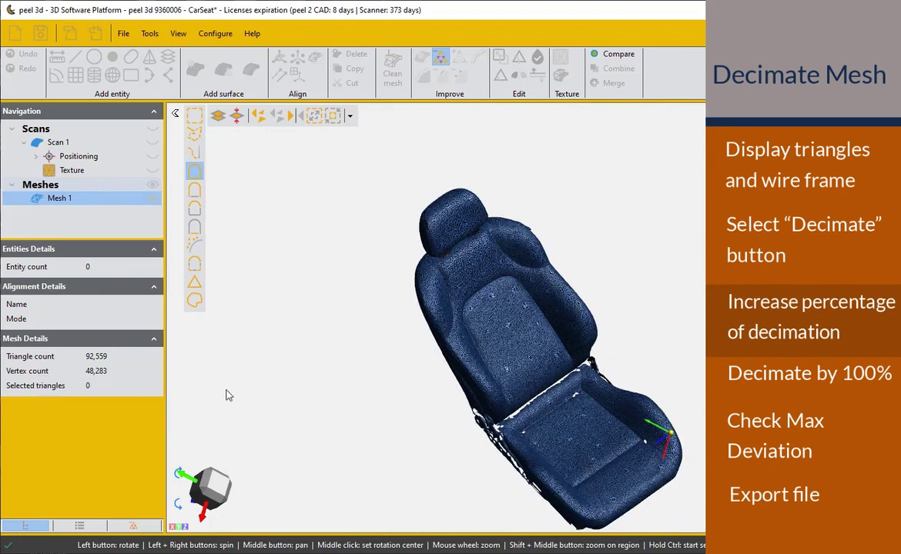
# Cancel the pending decimation, restoring the mesh to 925,592 triangles and 473,812 vertices.
pyautogui.click(72, 527)
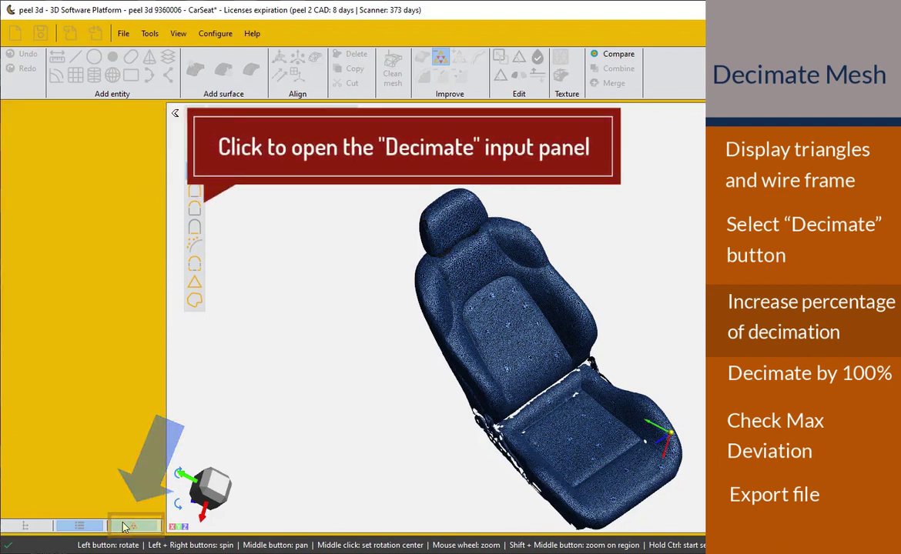
pyautogui.click(123, 526)
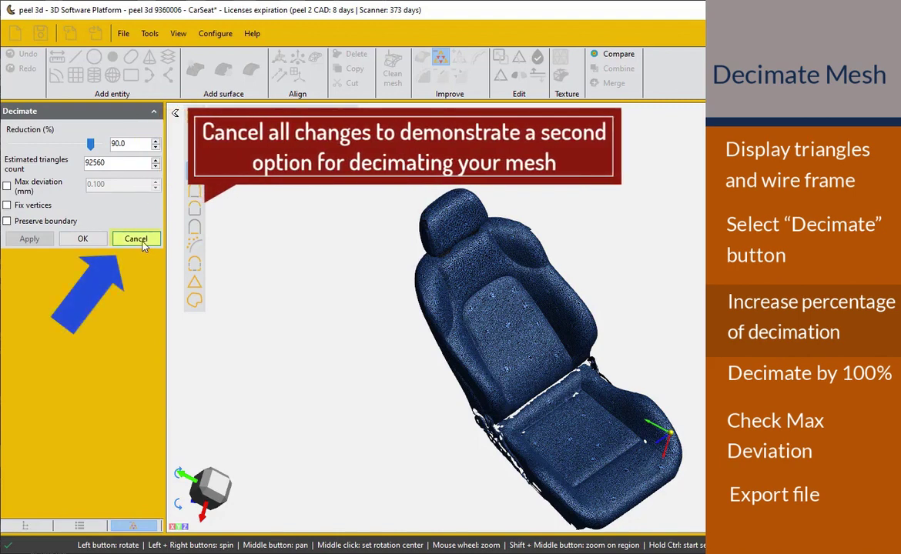
pyautogui.click(136, 238)
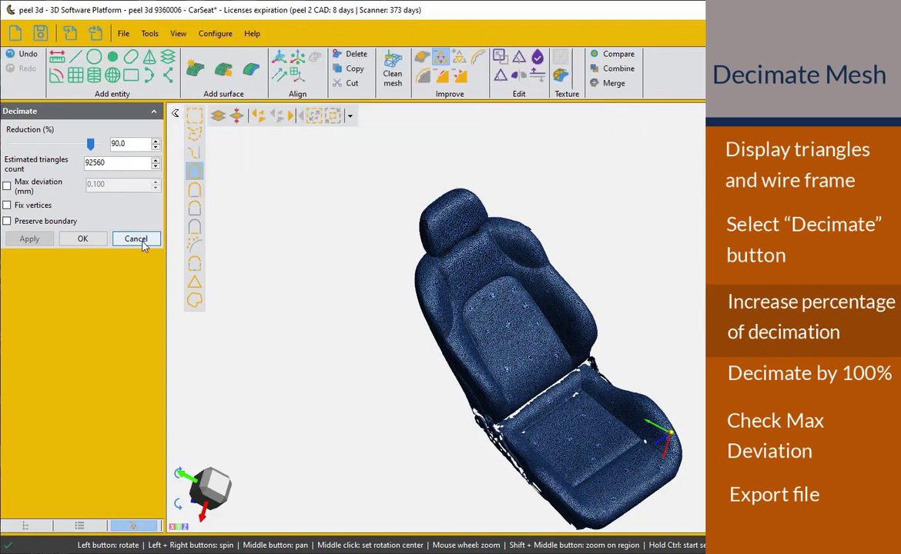
# Reopen Decimate and set Reduction to 100%, giving an estimate of 1 triangle.
pyautogui.click(441, 62)
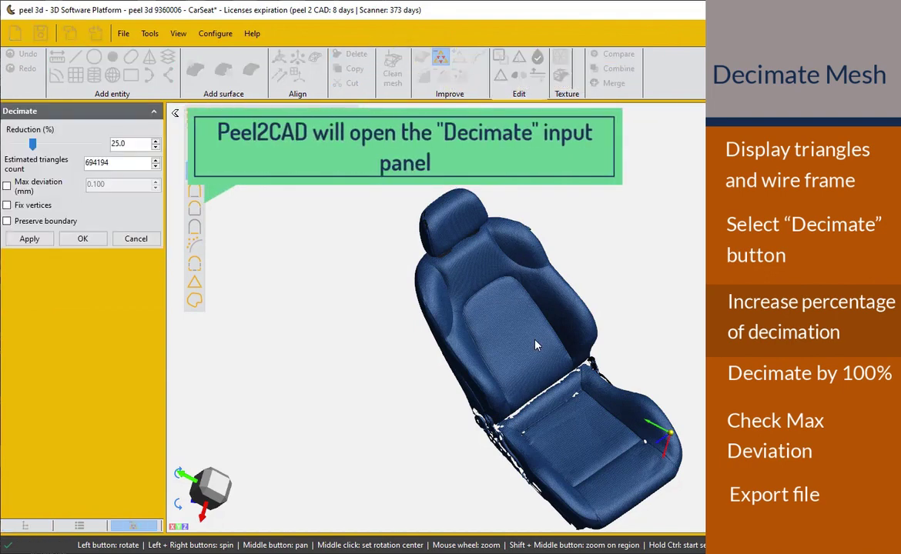
pyautogui.moveTo(535, 338); pyautogui.dragTo(497, 316, button='middle')
pyautogui.scroll(2, 498, 316)
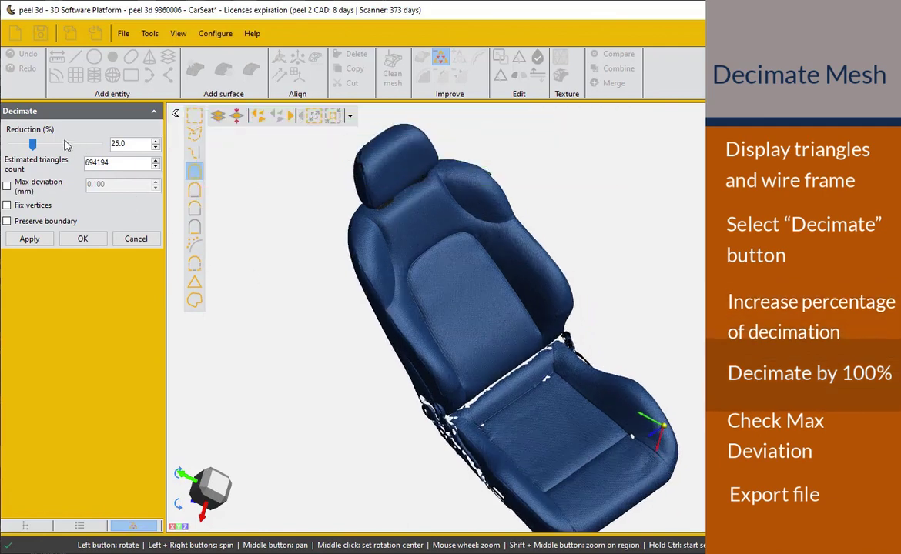
pyautogui.click(33, 145)
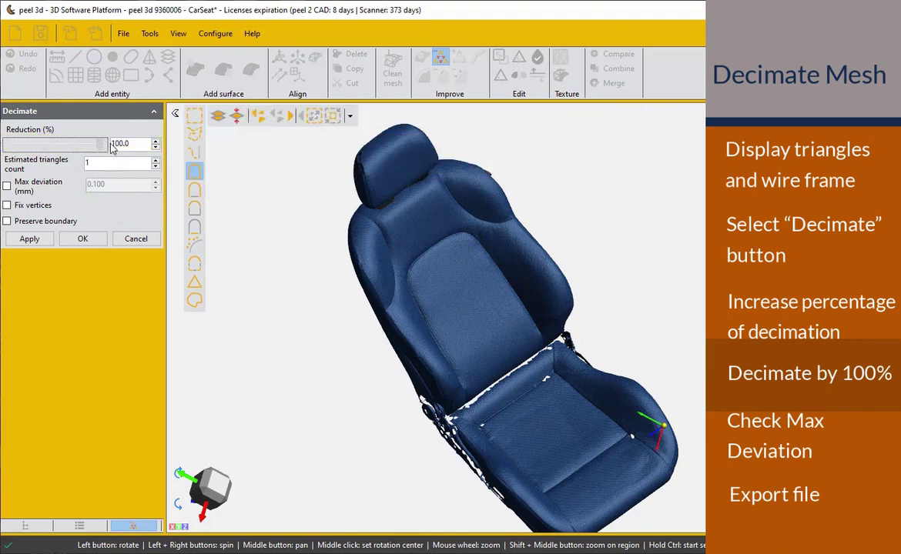
pyautogui.click(94, 162)
# Enable the Max deviation limit and raise it to 0.500 mm.
pyautogui.click(7, 187)
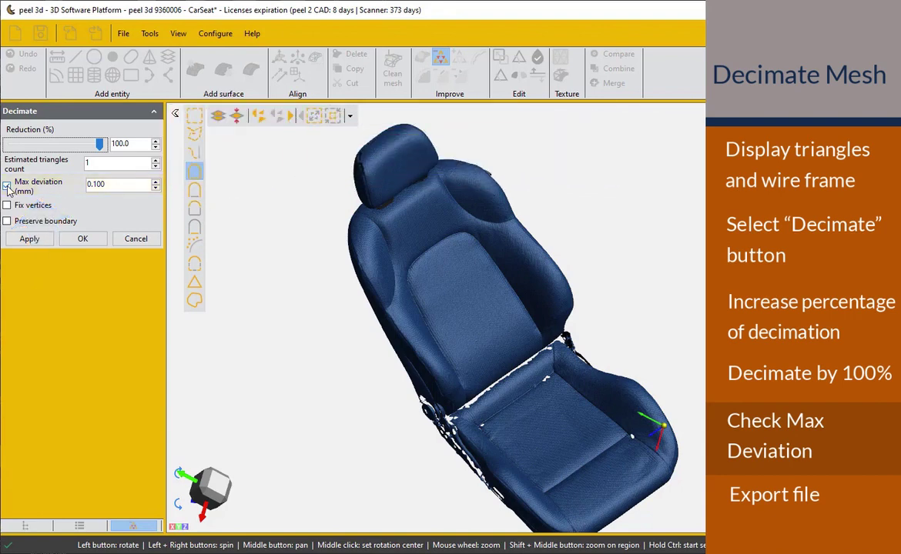
pyautogui.click(7, 187)
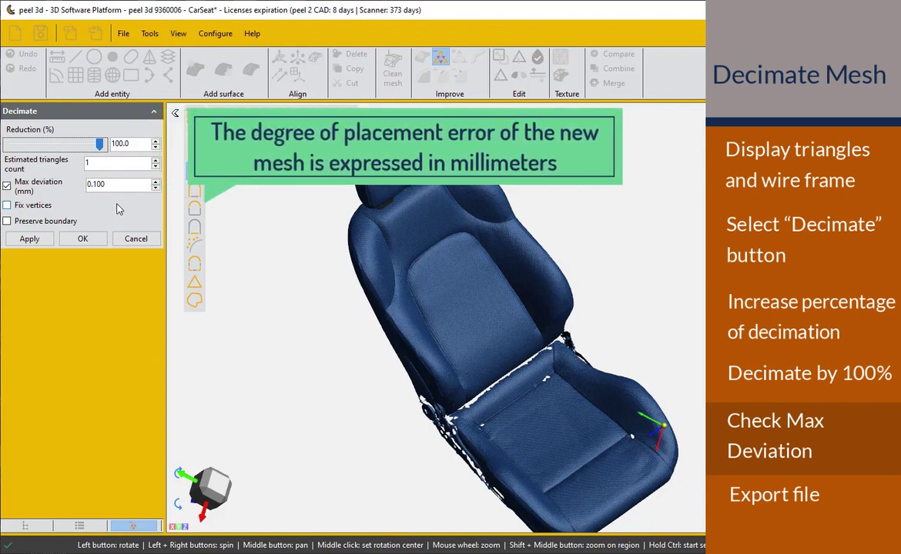
pyautogui.click(156, 184)
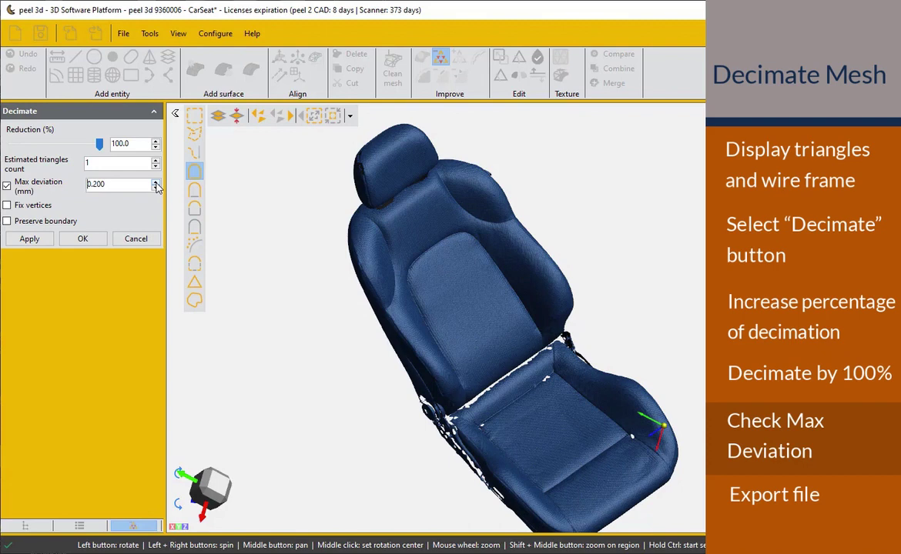
pyautogui.click(156, 184)
# Run the decimation, reducing the seat to 19,822 triangles and 11,963 vertices.
pyautogui.click(83, 239)
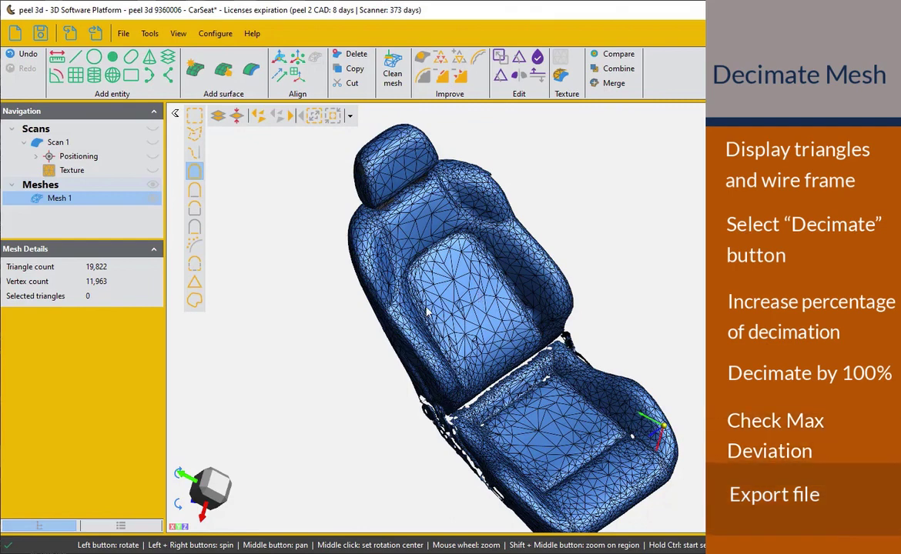
# Select Mesh 1 and start File > Export > Mesh into the ExactFlat_ScanSession folder.
pyautogui.doubleClick(92, 201)
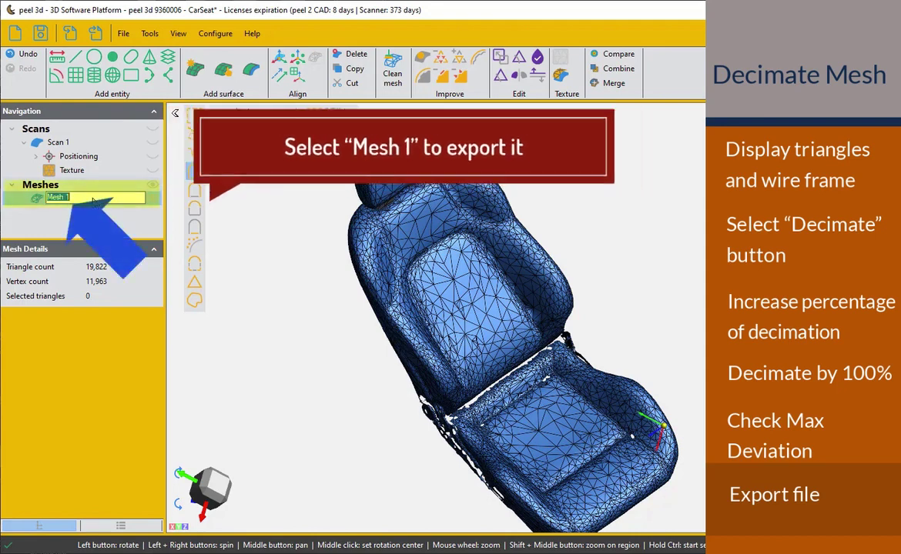
pyautogui.press('Return')
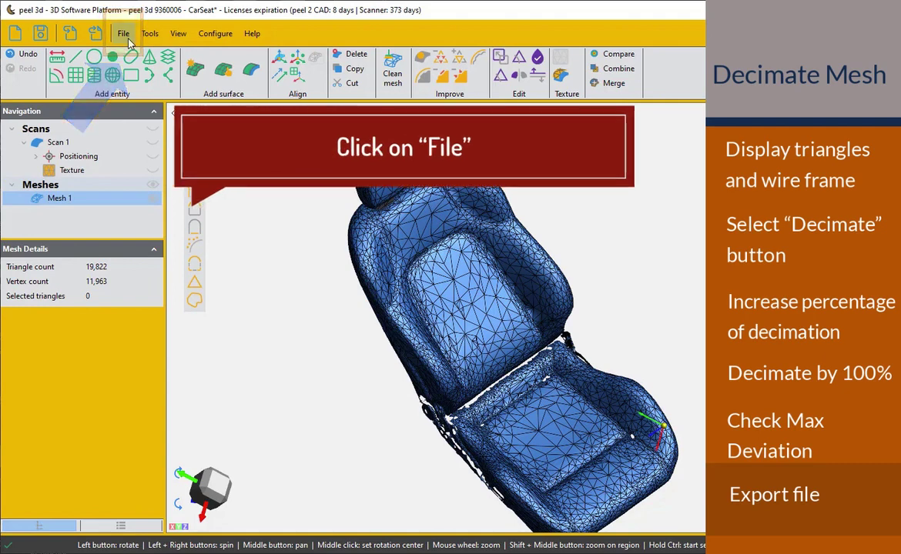
pyautogui.click(126, 37)
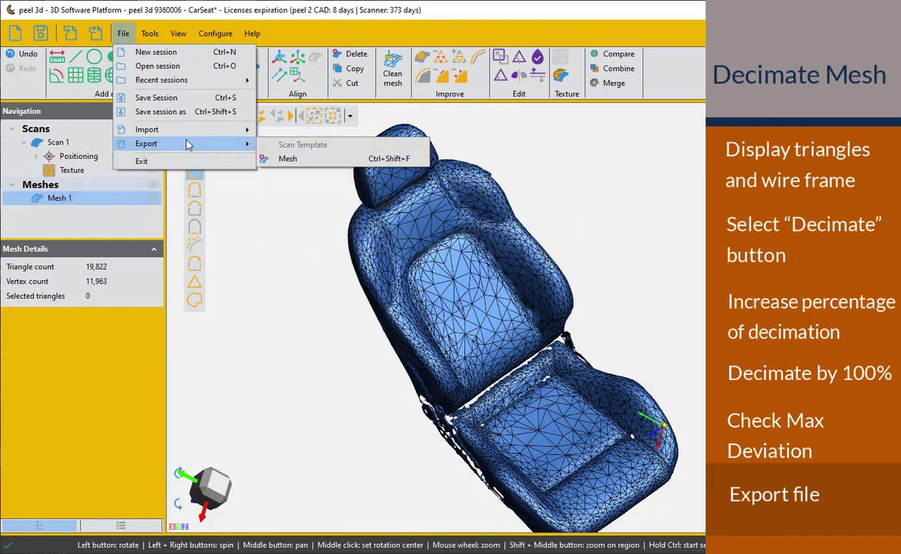
pyautogui.click(284, 159)
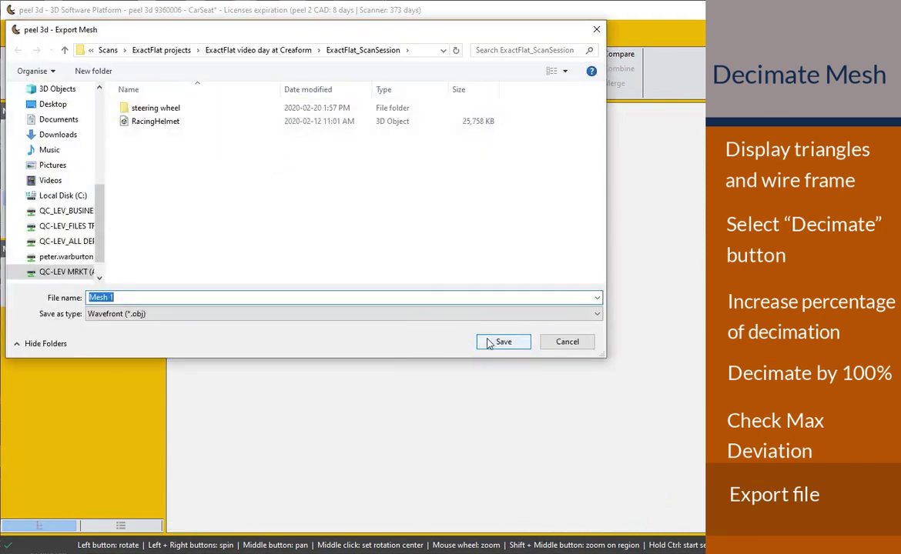
# Save Mesh 1 as a Binary STL (*.stl) file.
pyautogui.click(598, 315)
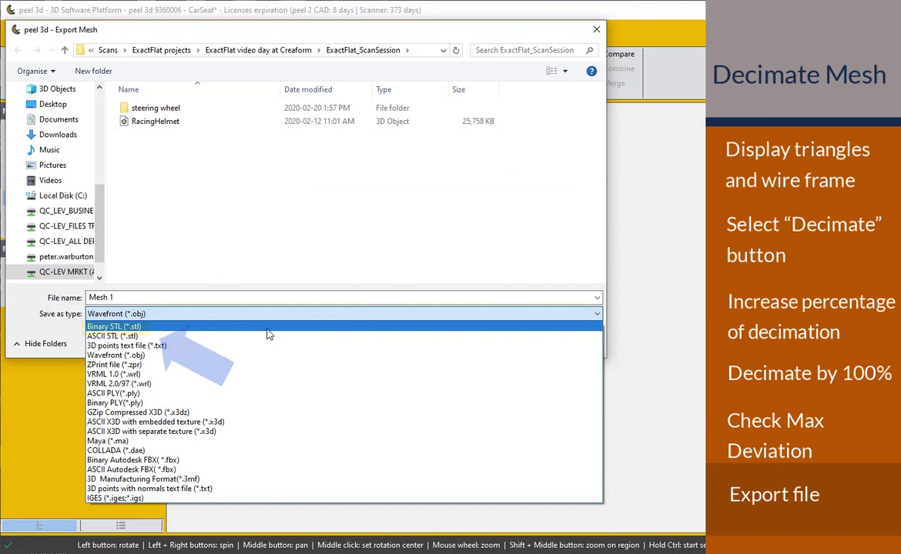
pyautogui.click(267, 330)
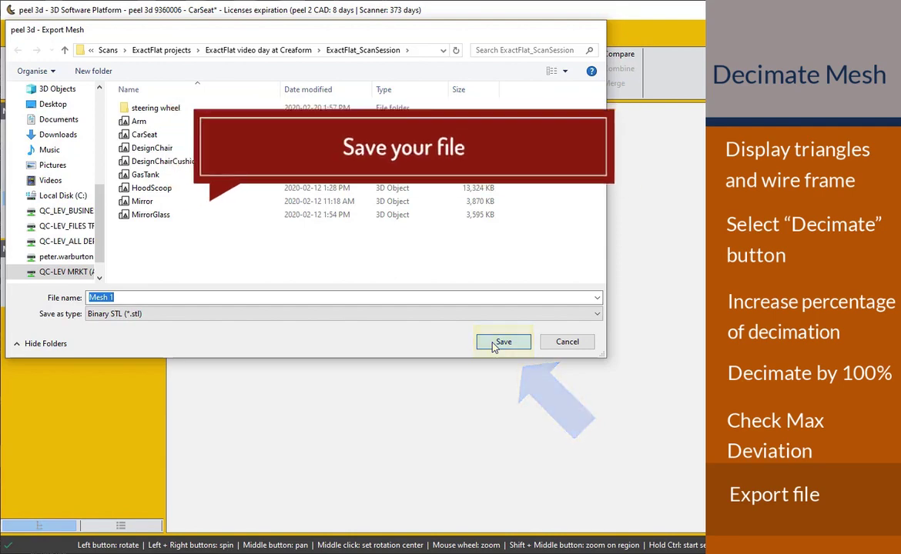
pyautogui.click(496, 347)
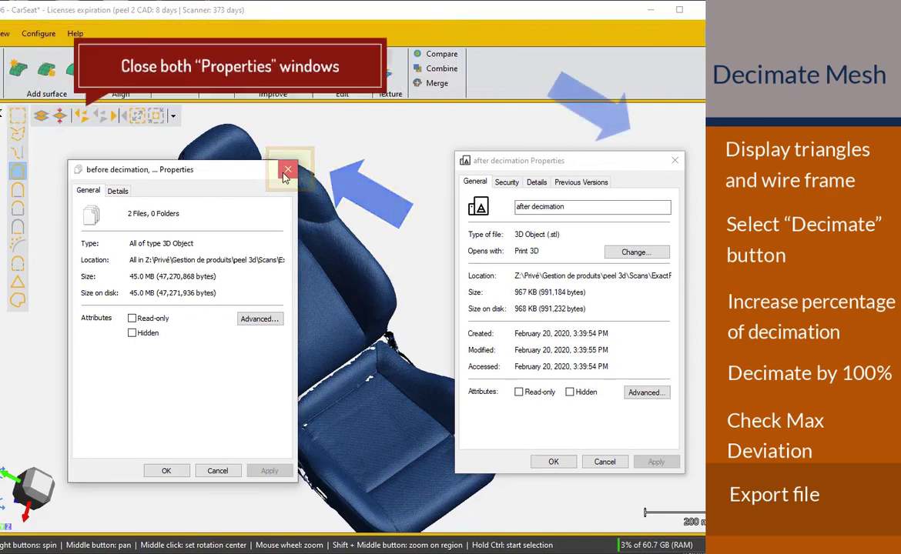
# Close the 45.0 MB before-decimation file Properties window.
pyautogui.click(285, 171)
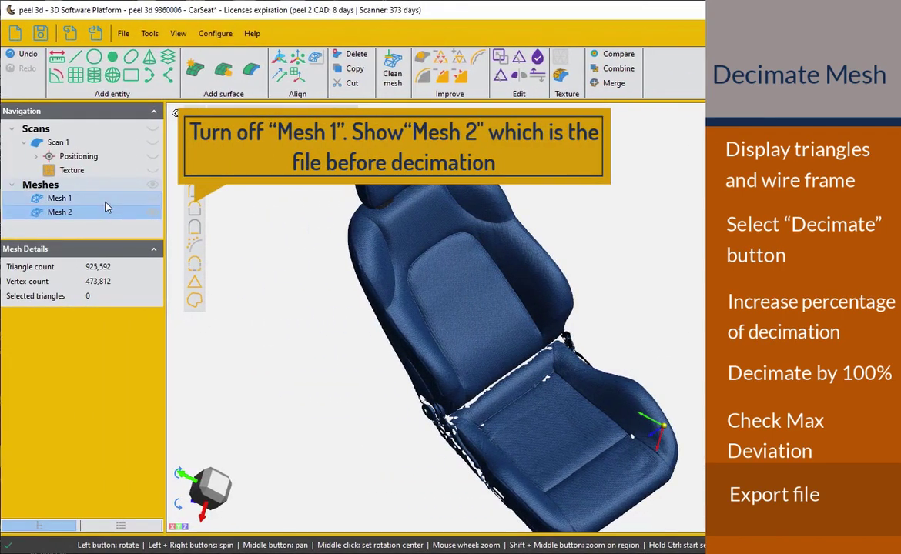
# Compare with the original Mesh 2 scan, then hide it and display only decimated Mesh 1.
pyautogui.click(114, 201)
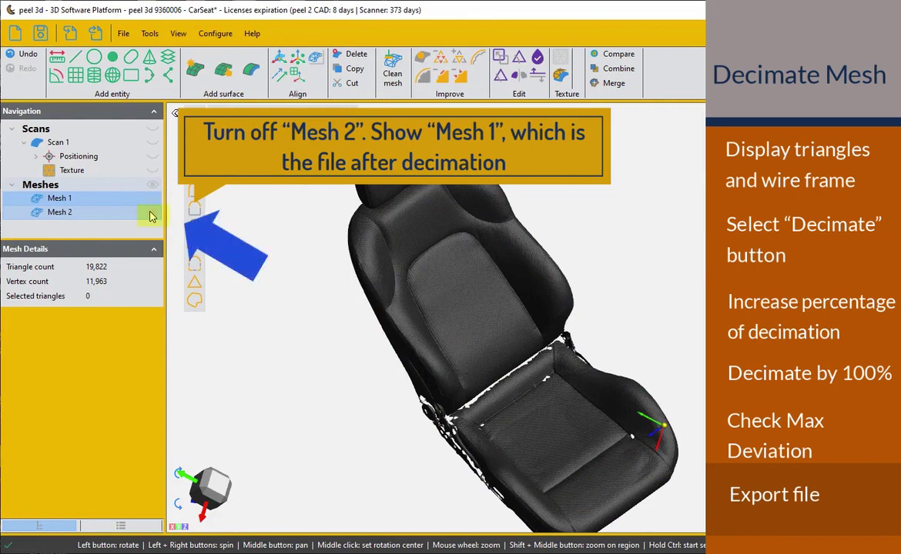
pyautogui.click(153, 213)
pyautogui.click(153, 199)
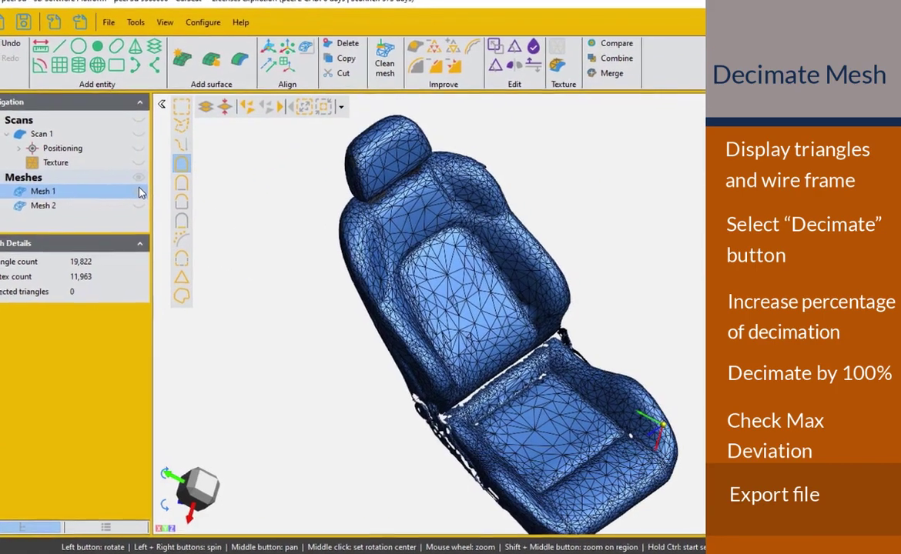